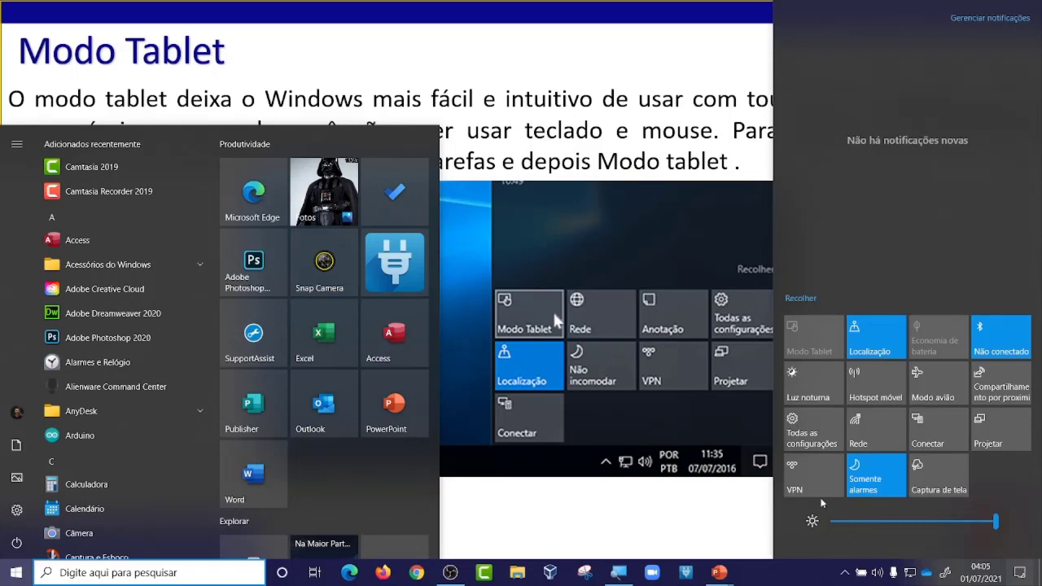
Open the Tablet page ("Tablet") in the Windows System settings
click(823, 431)
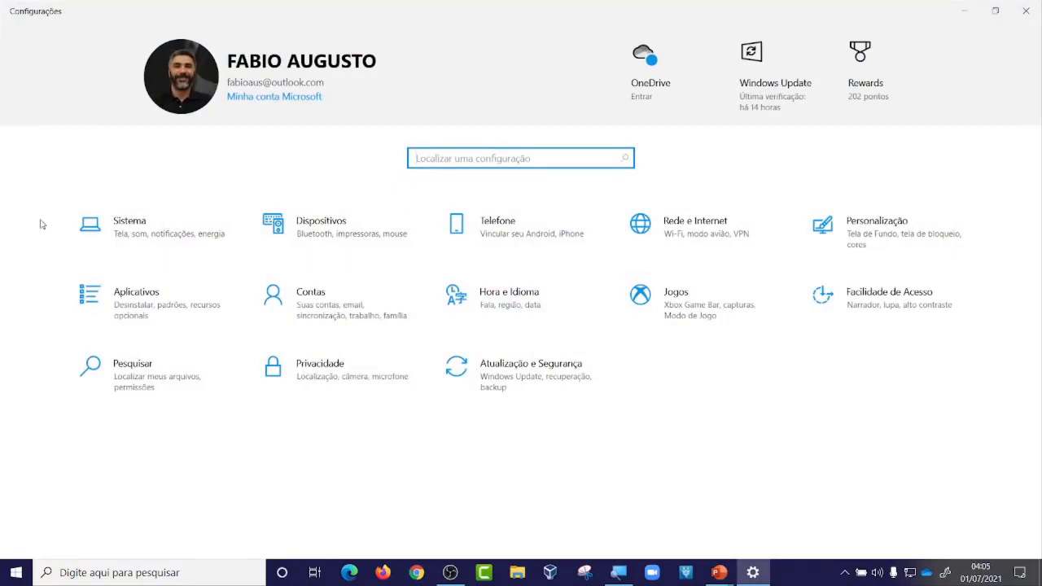
click(104, 233)
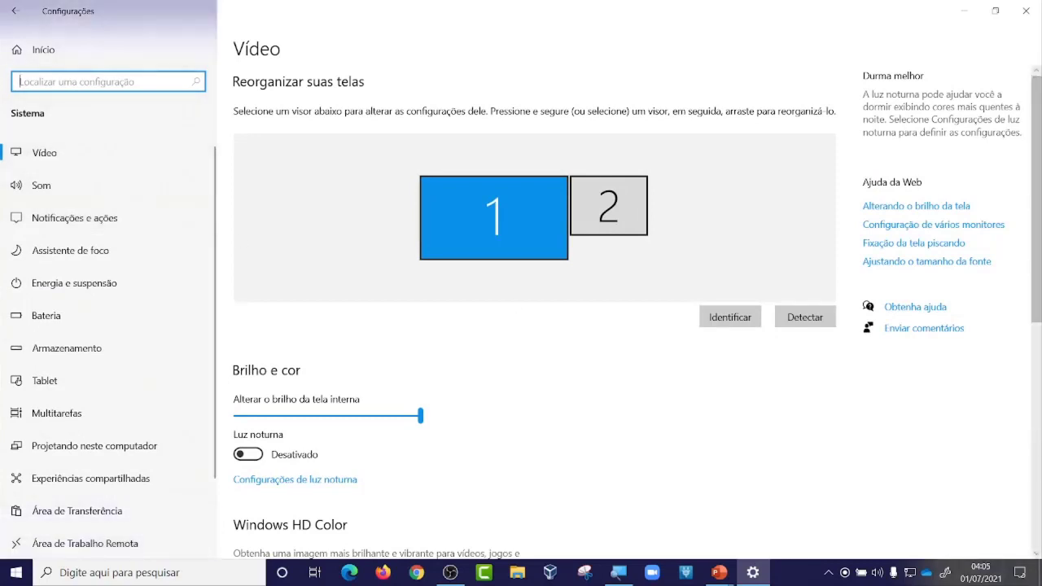
scroll(109, 342, down, 2)
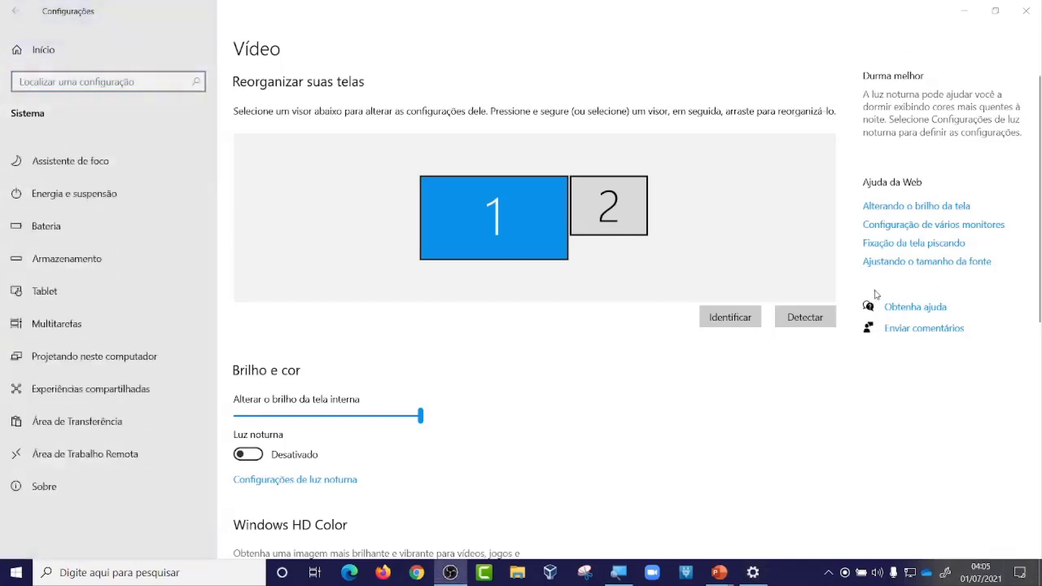
click(72, 292)
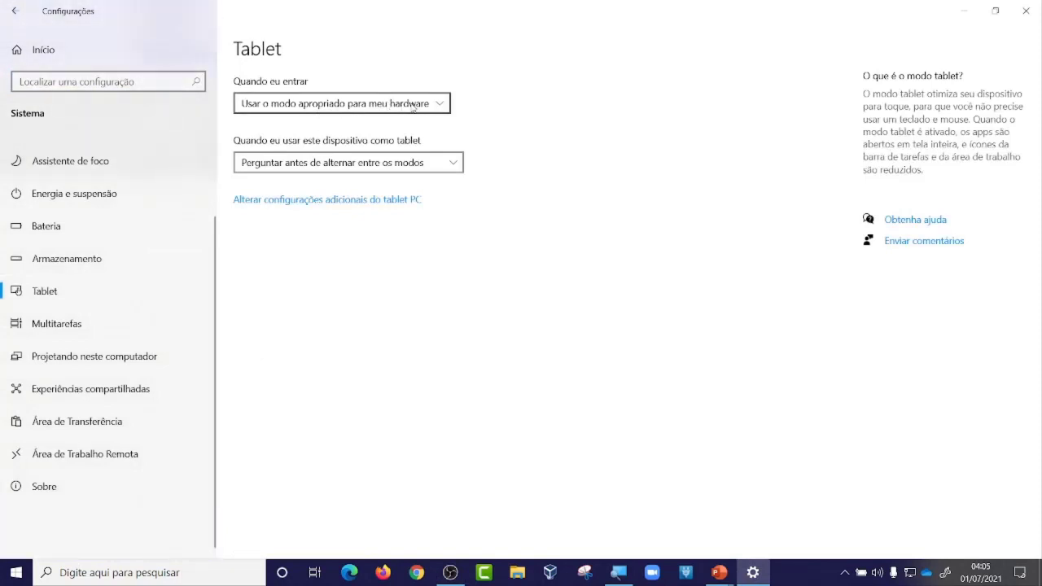
Set the sign-in behaviour to "Sempre usar o modo tablet" and check the tablet mode tile in the quick actions
click(414, 107)
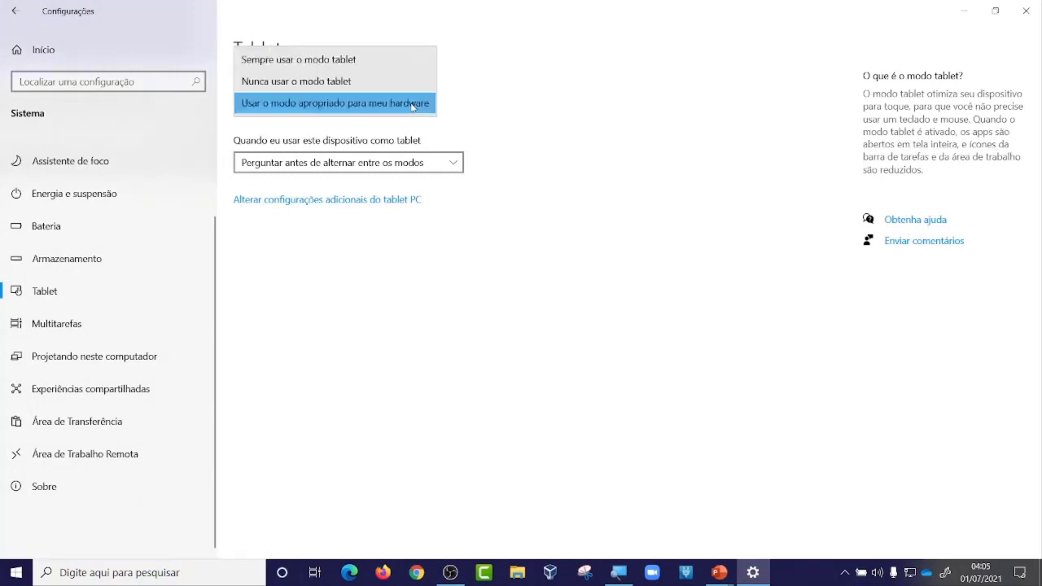
click(350, 61)
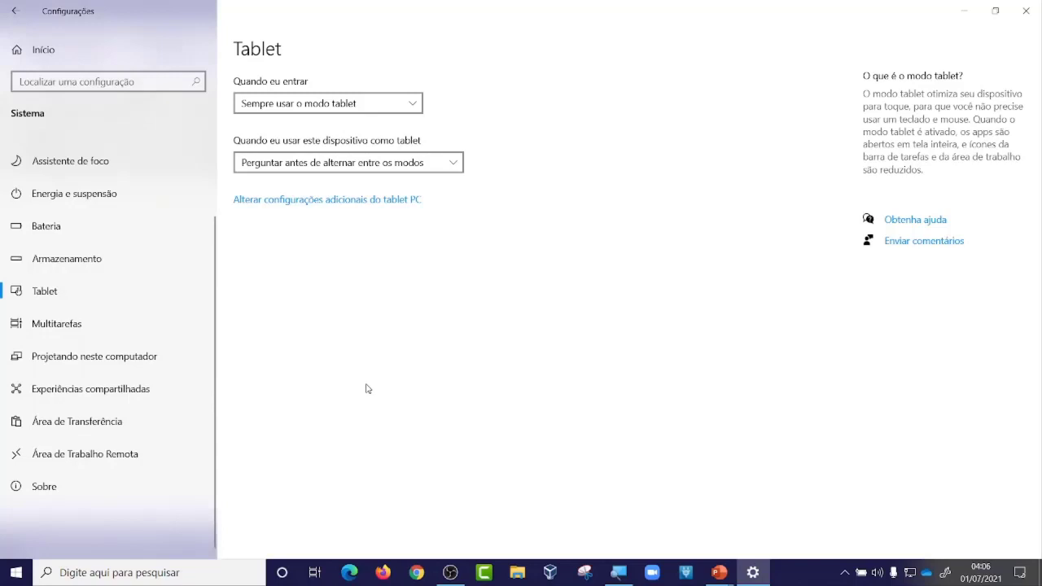
click(1020, 572)
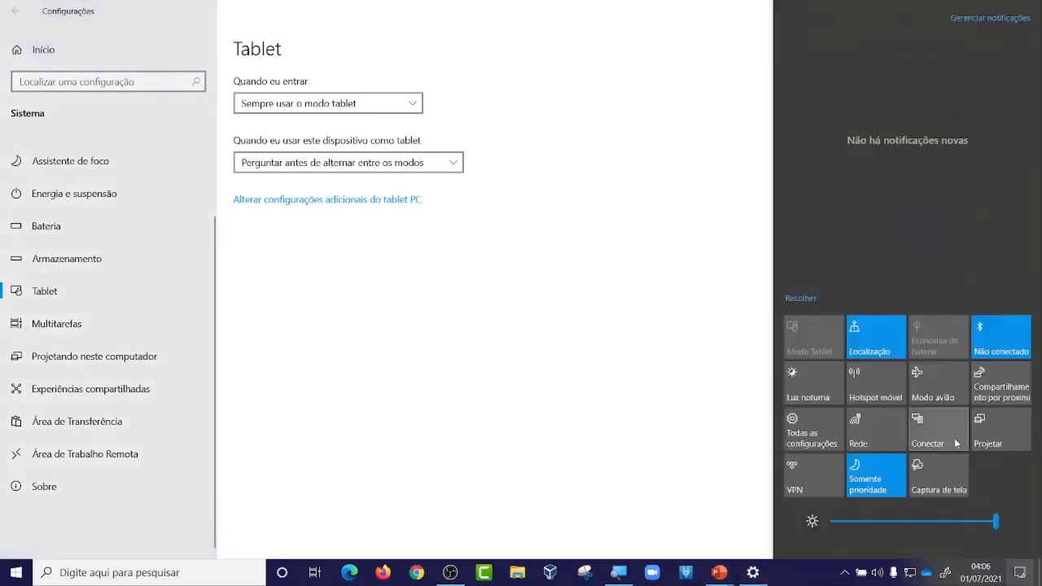
click(507, 321)
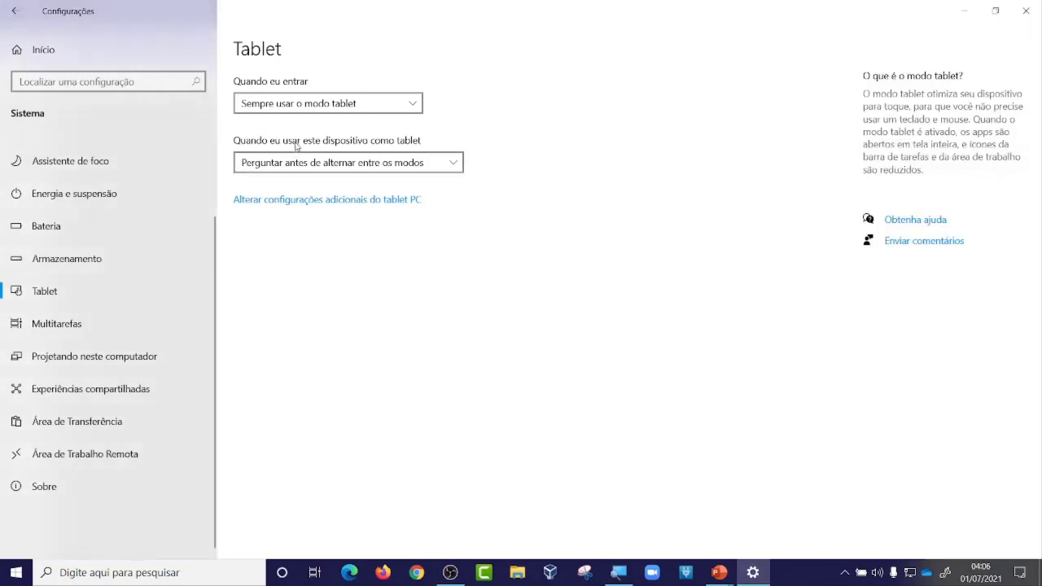
Set the behaviour when using the device as a tablet to "Sempre alternar para o modo tablet"
click(345, 104)
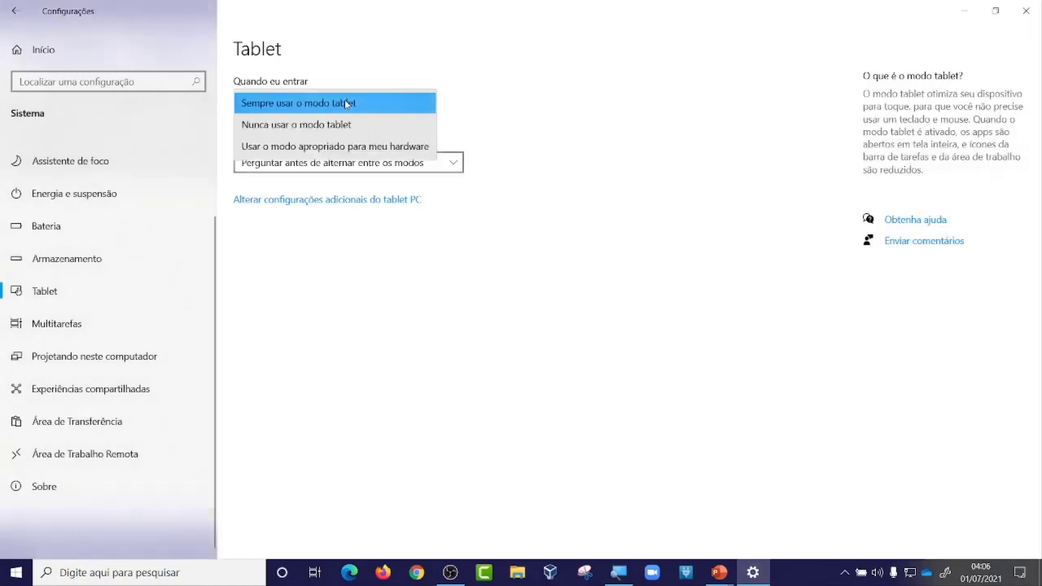
click(345, 103)
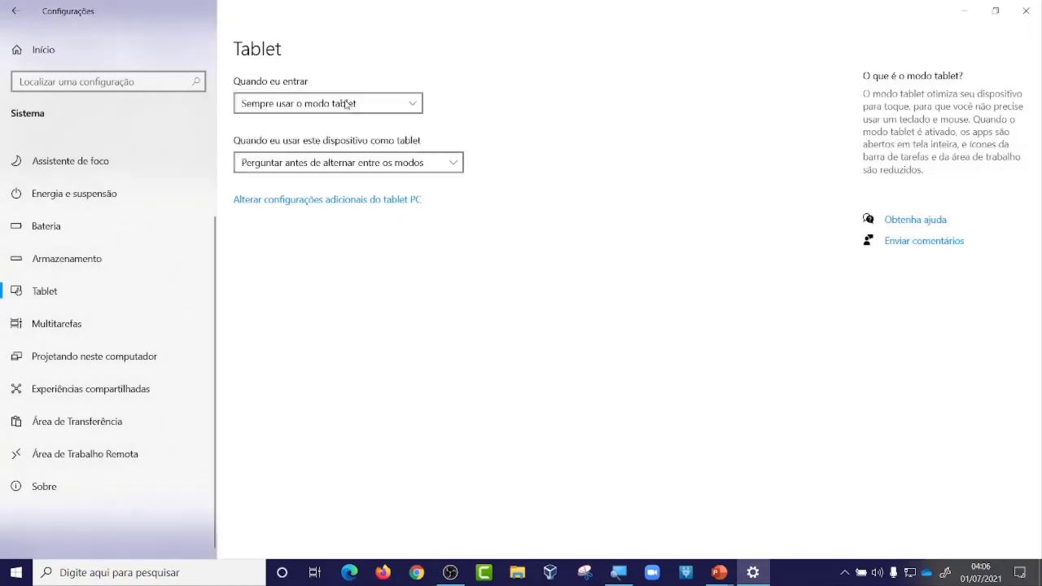
click(385, 166)
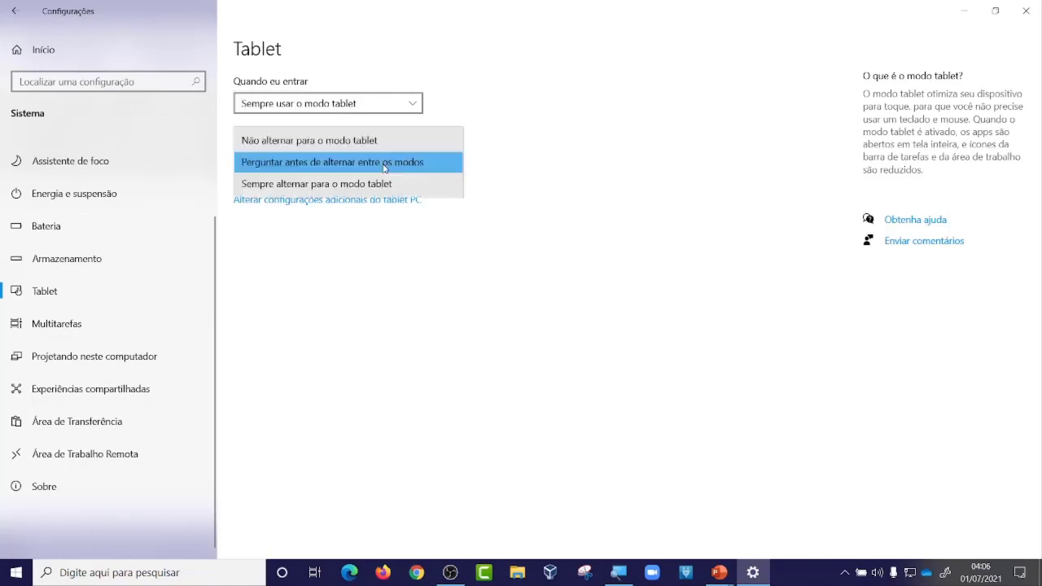
click(331, 184)
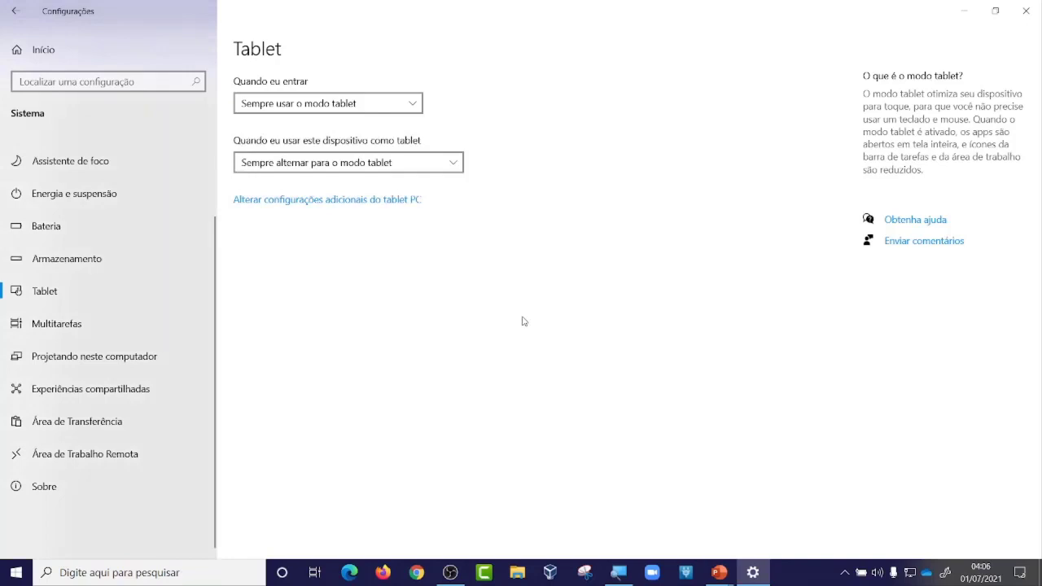
click(1026, 580)
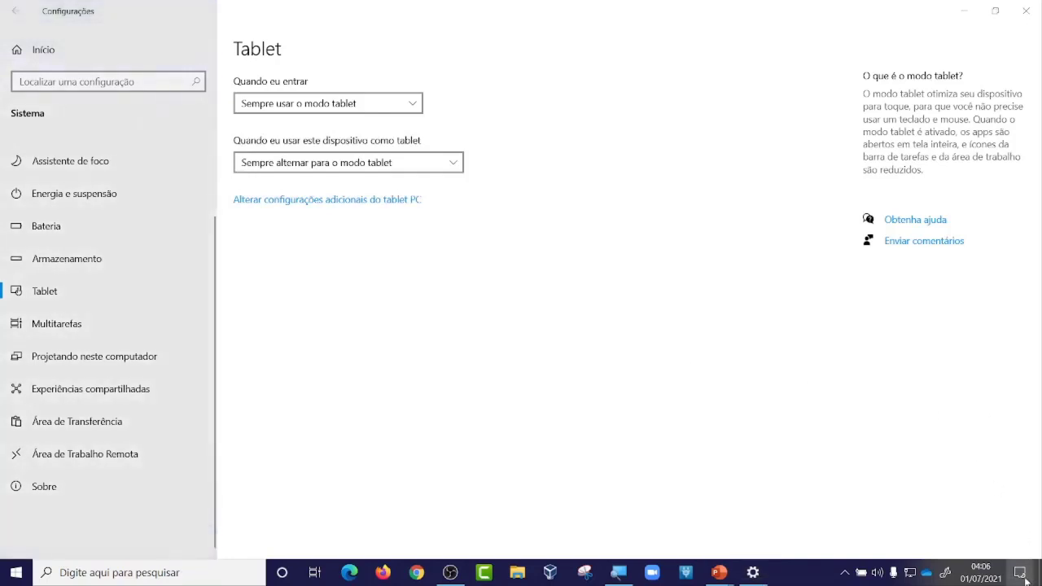
In the additional tablet PC settings, turn "Ocultar automaticamente a barra de tarefas" on and back off, and return to the Tablet page
click(376, 202)
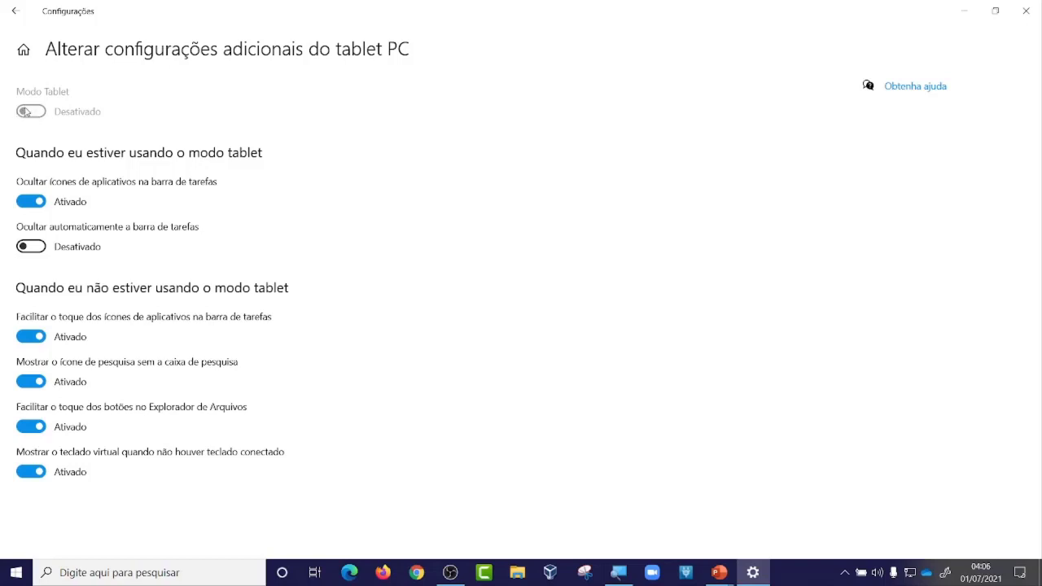
click(16, 14)
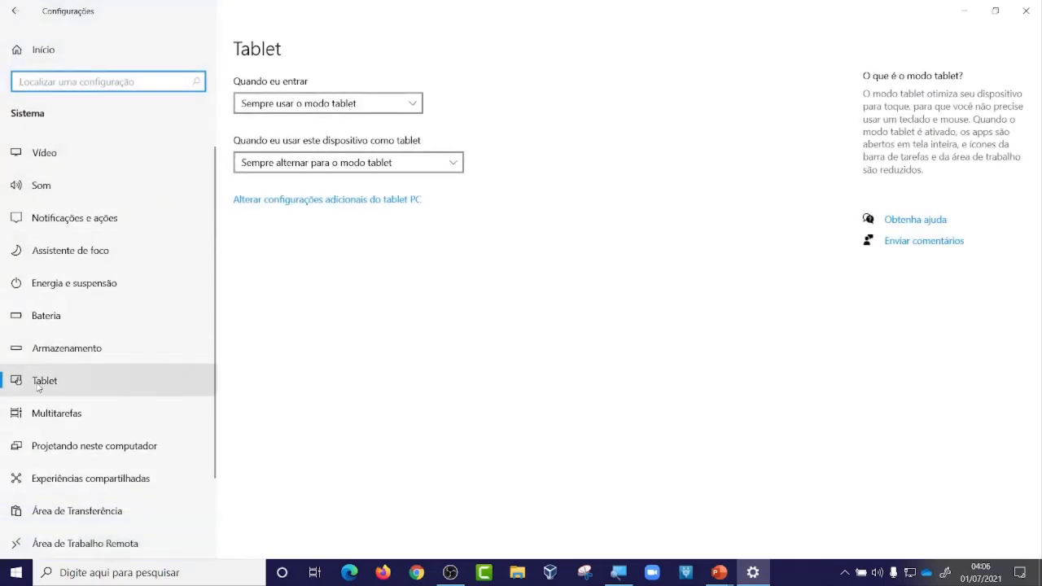
click(361, 201)
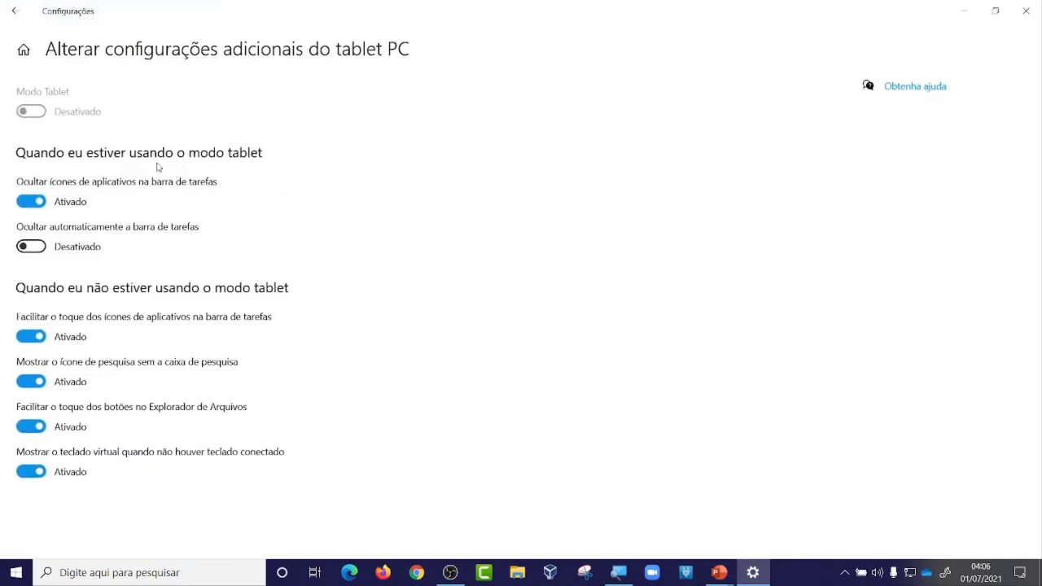
click(38, 248)
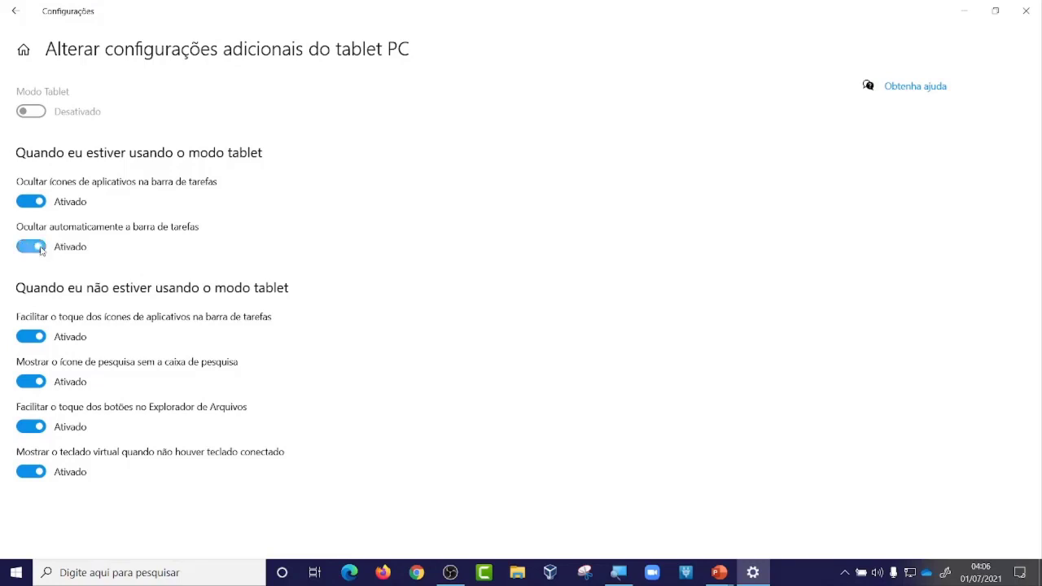
click(40, 249)
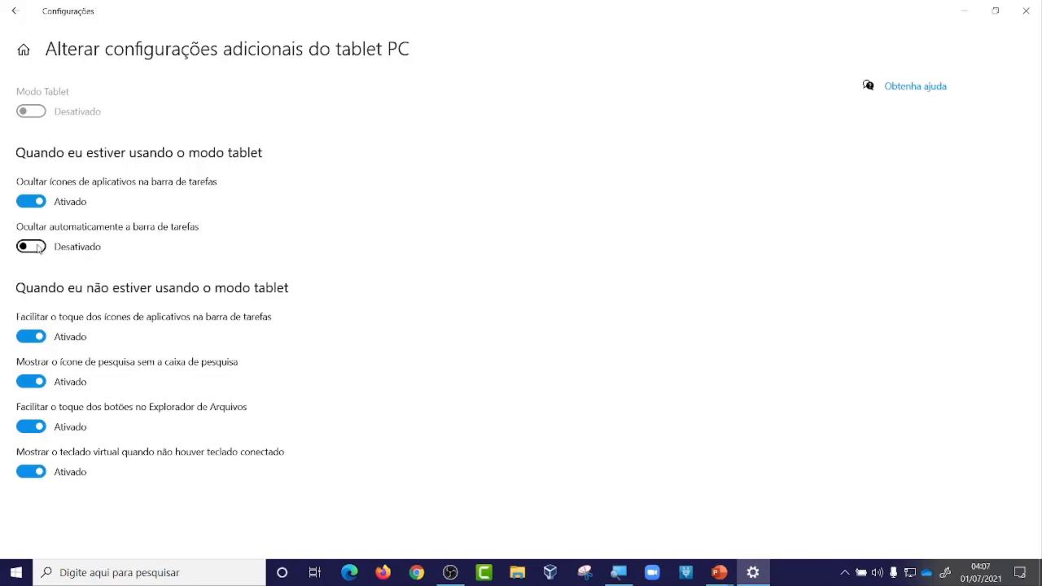
click(1021, 574)
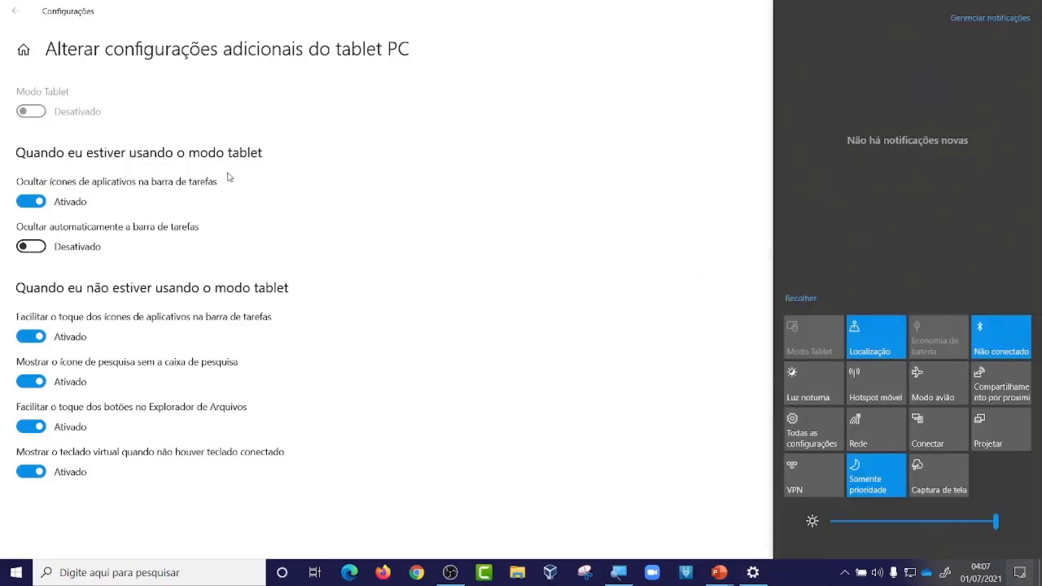
click(13, 12)
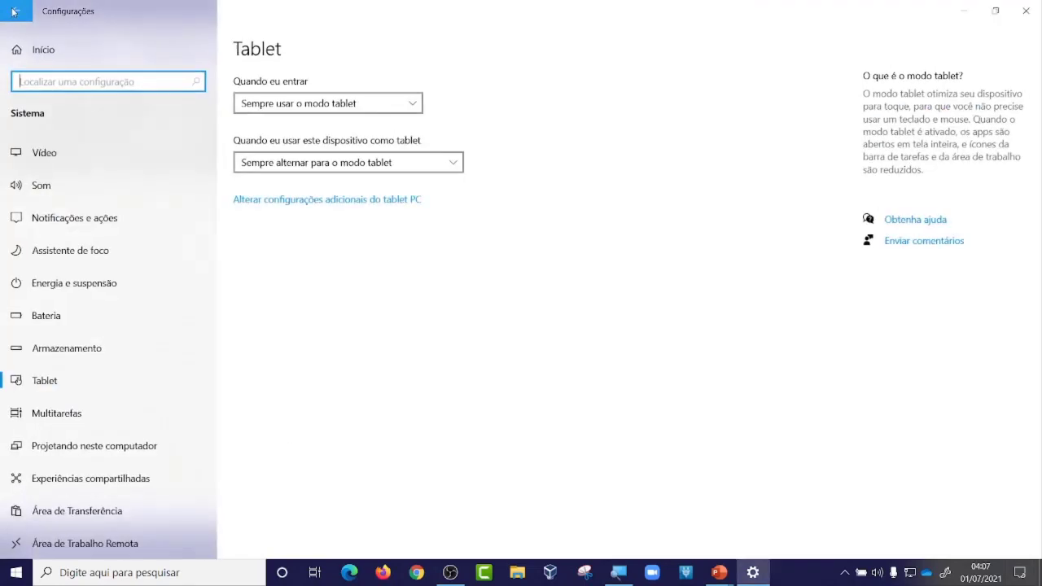
Switch to Chrome and search Google Images for "modo tablet windows"
click(20, 575)
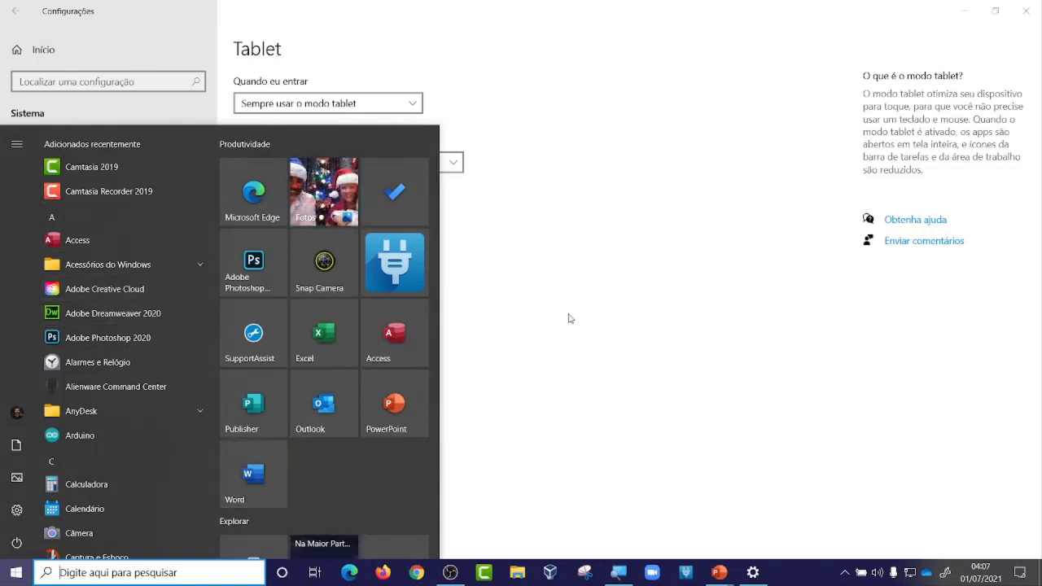
click(417, 574)
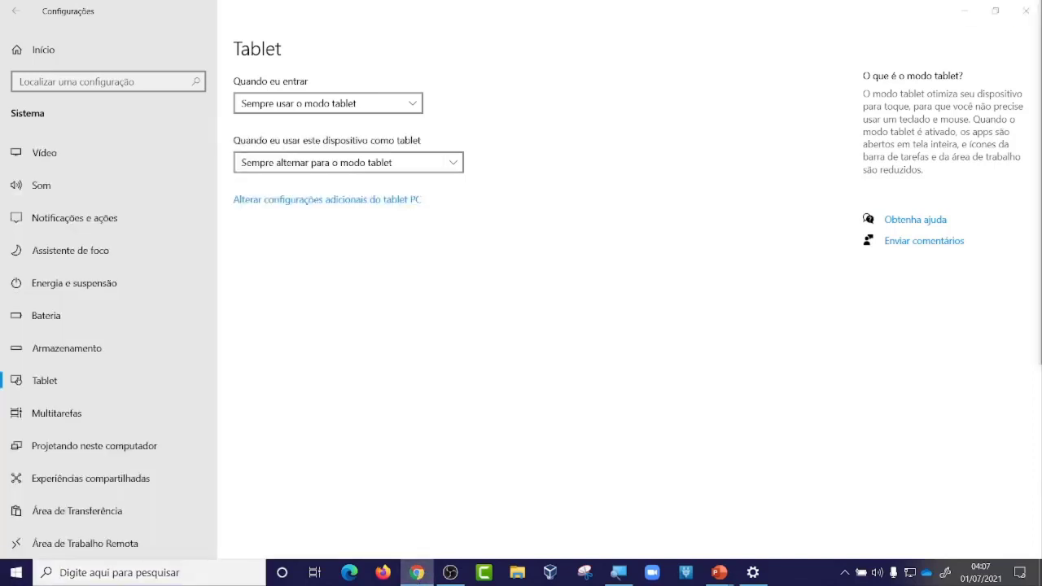
drag(477, 41, 388, 4)
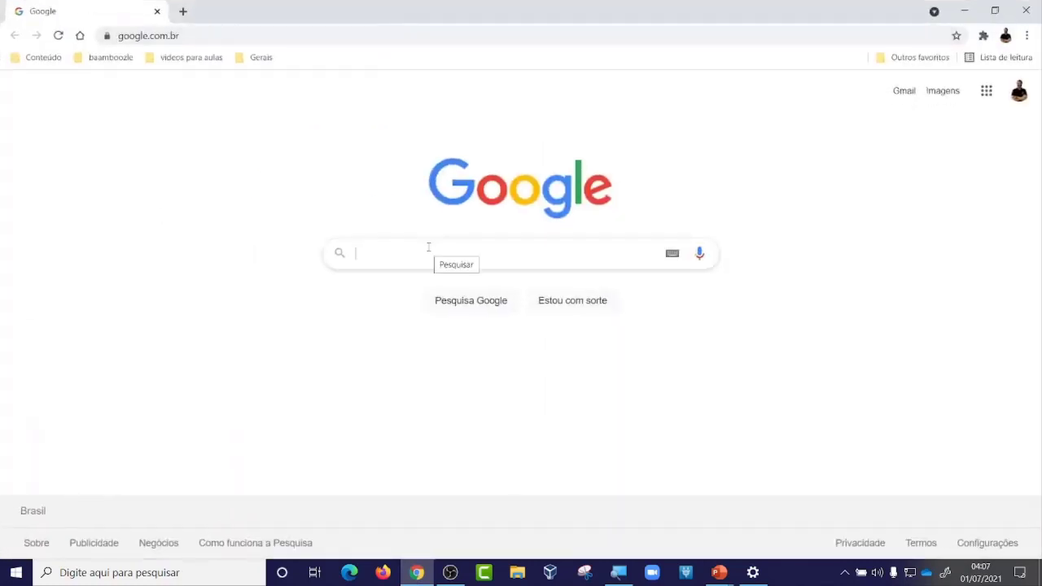
text(modo tablet windows)
key(Return)
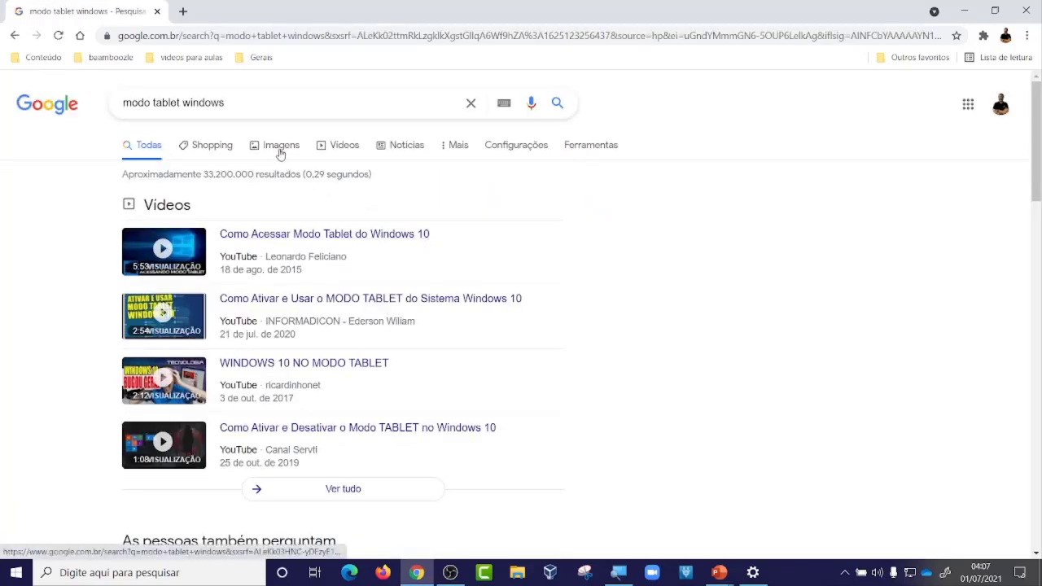
click(281, 146)
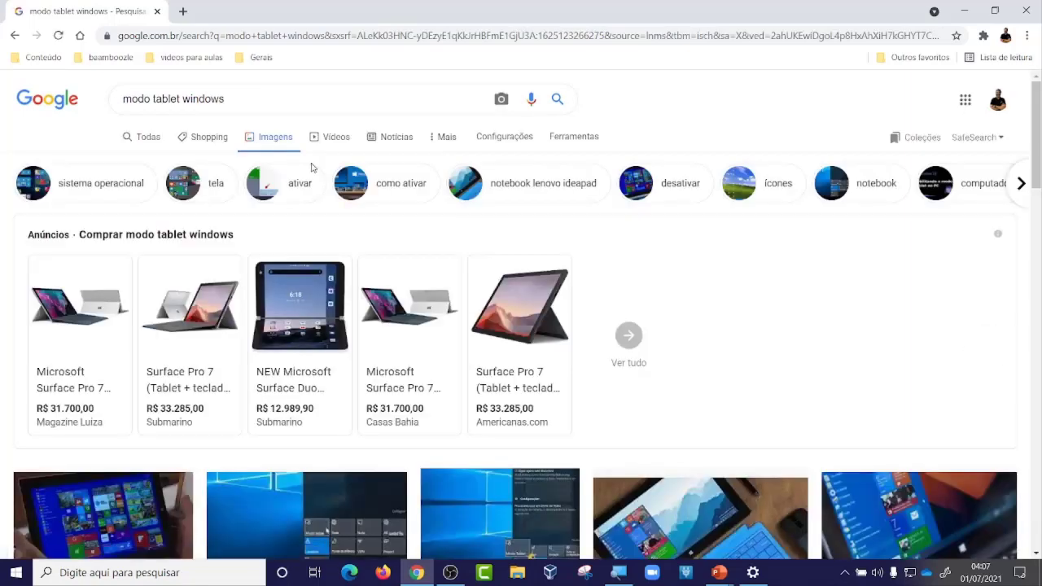
Find a Windows 10 tablet mode screenshot in the image results and open the codigofonte.com.br picture on its own, dismissing the advertisement
scroll(469, 199, down, 3)
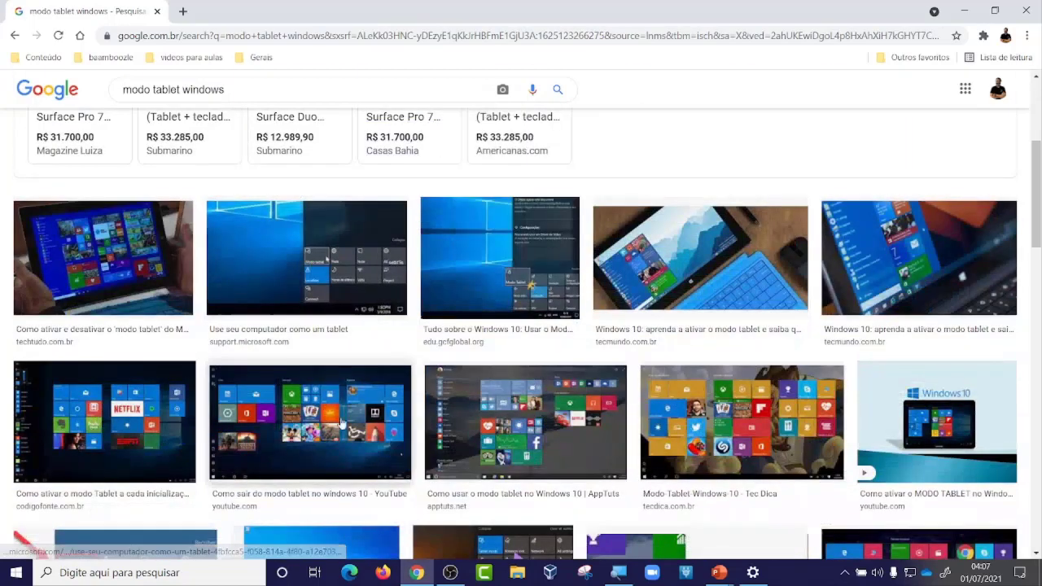
click(342, 450)
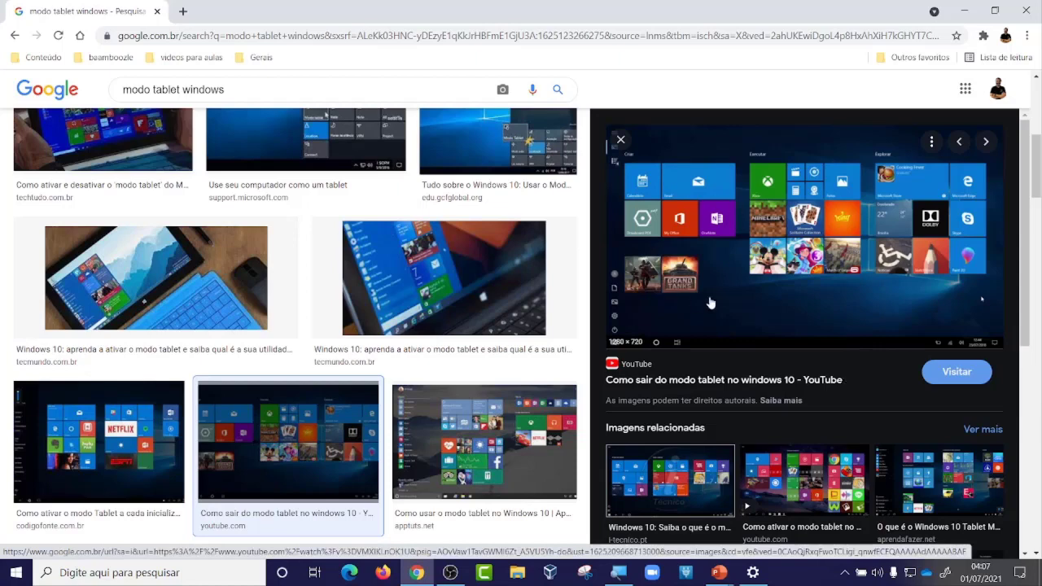
click(121, 446)
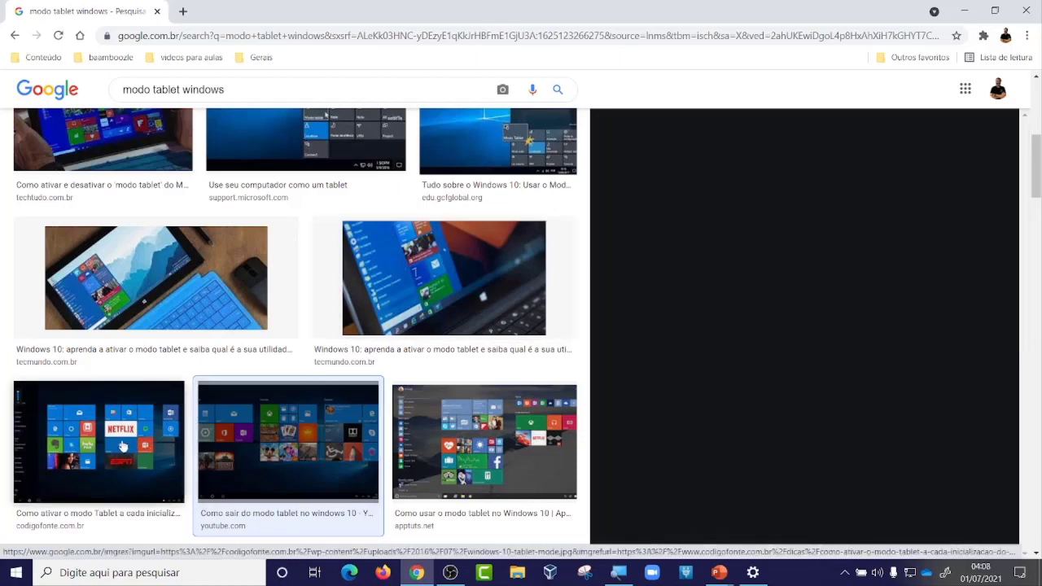
click(791, 293)
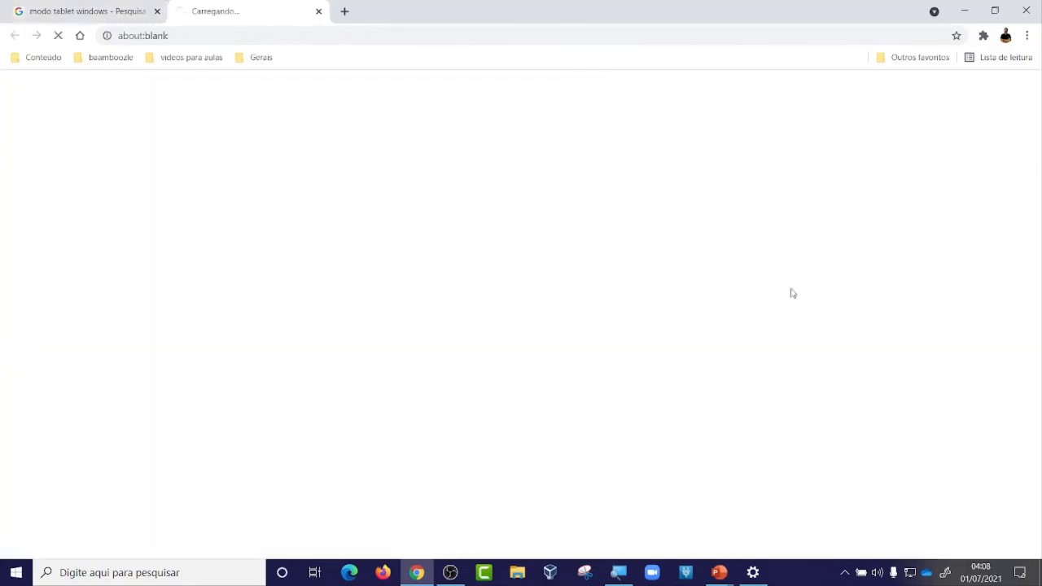
scroll(721, 330, down, 5)
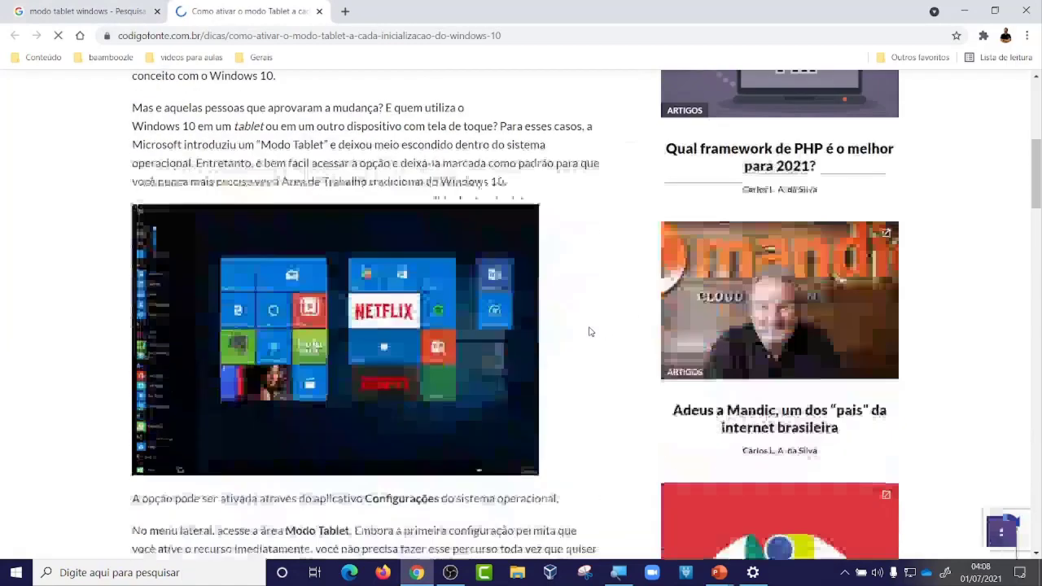
click(393, 340)
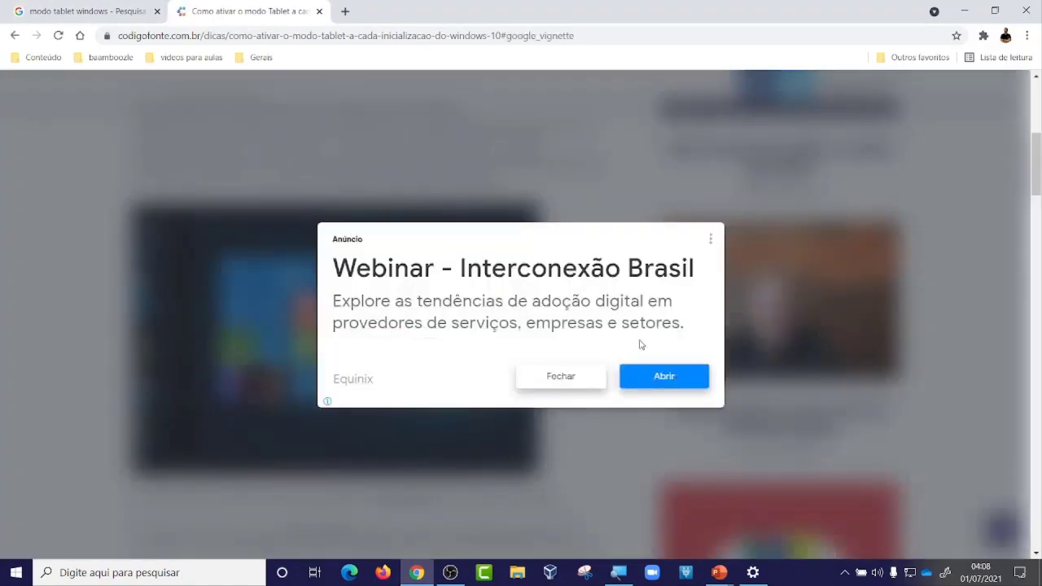
click(592, 374)
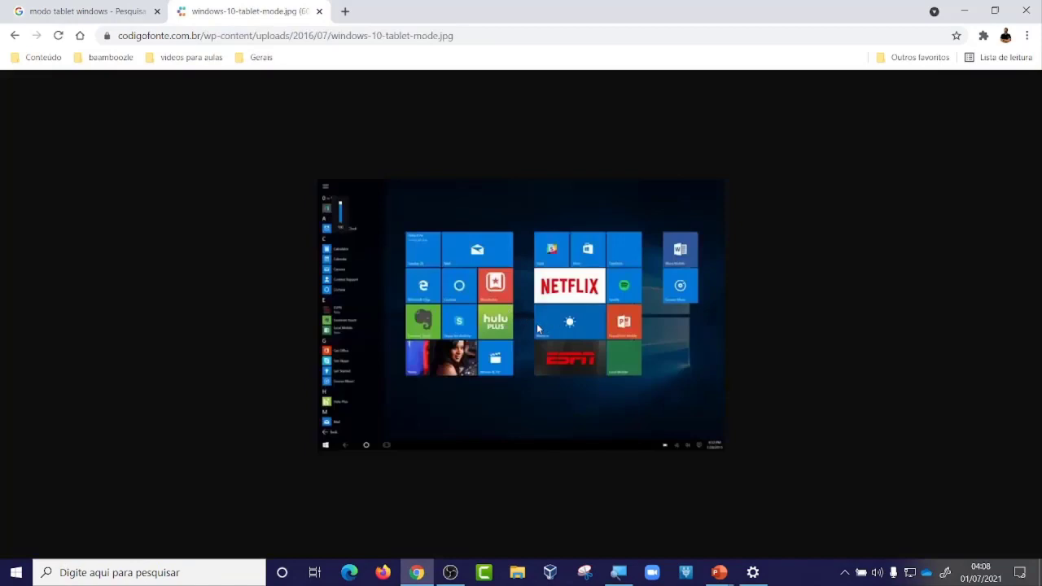
Close the browser to return to the Tablet settings
key(super)
key(super)
click(1026, 10)
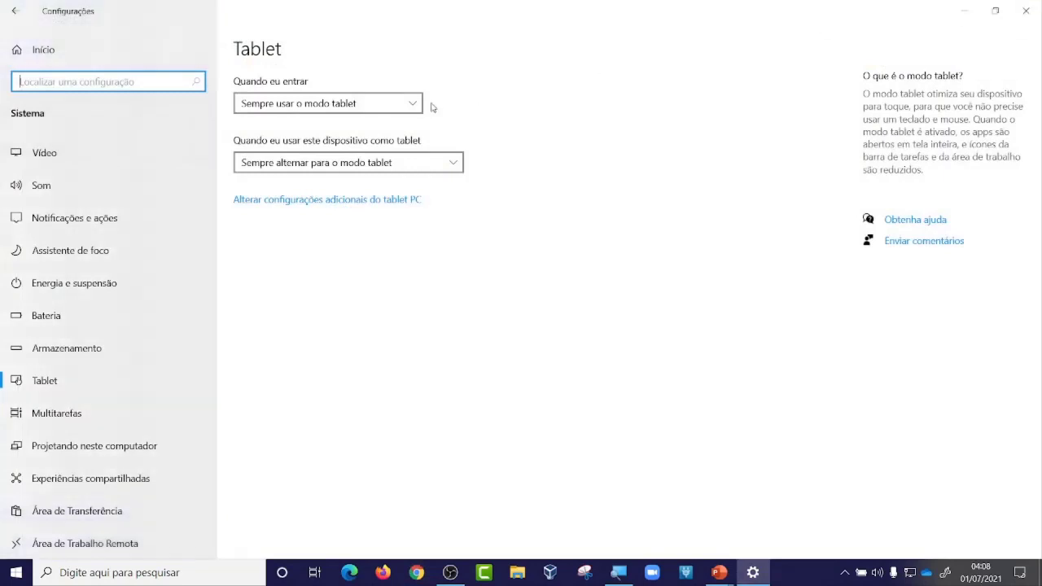
Set the sign-in behaviour to "Nunca usar o modo tablet" and the tablet-use behaviour to "Perguntar antes de alternar entre os modos"
click(393, 105)
click(309, 123)
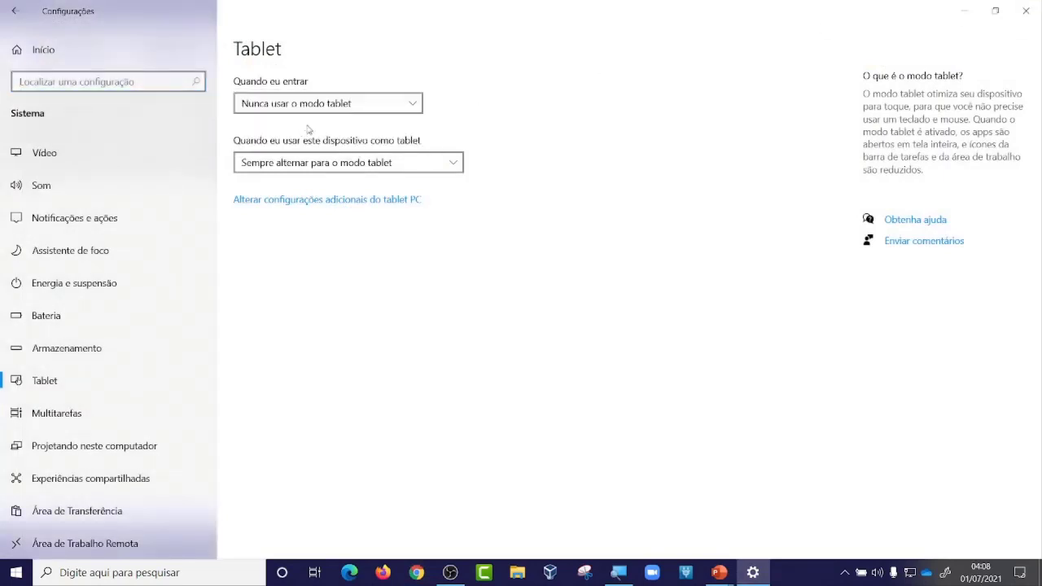
click(376, 163)
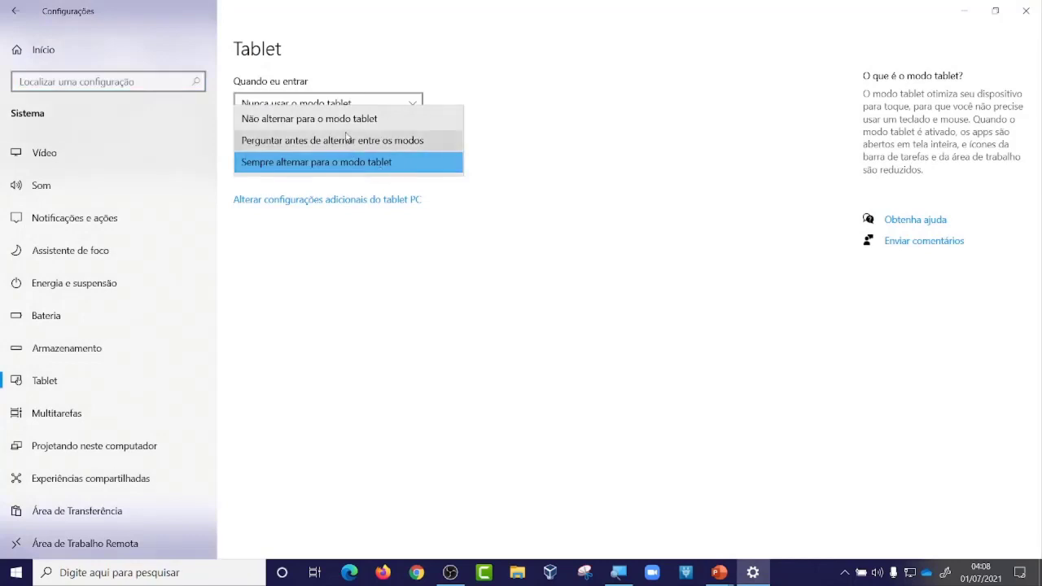
click(421, 145)
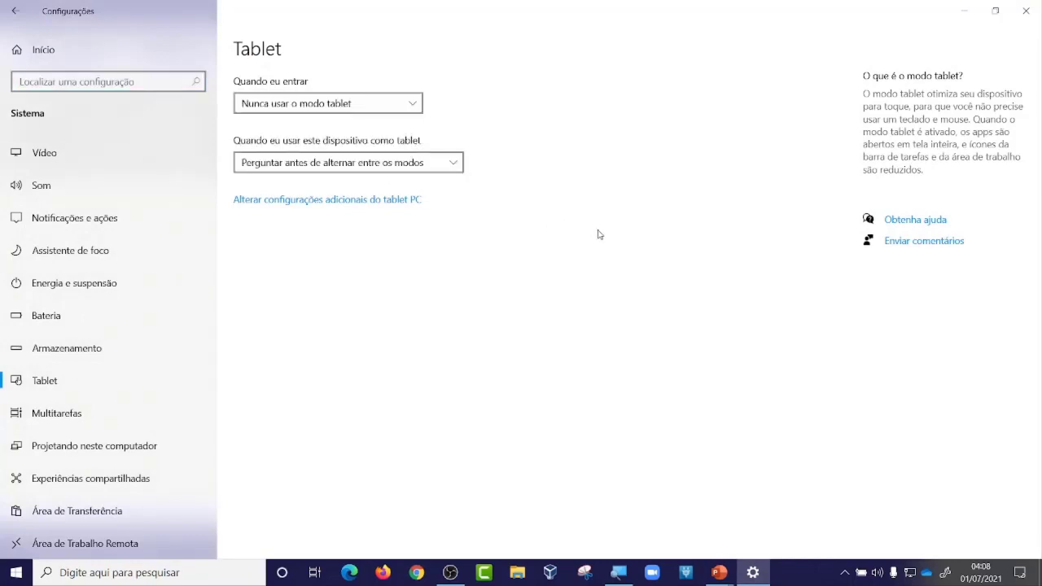